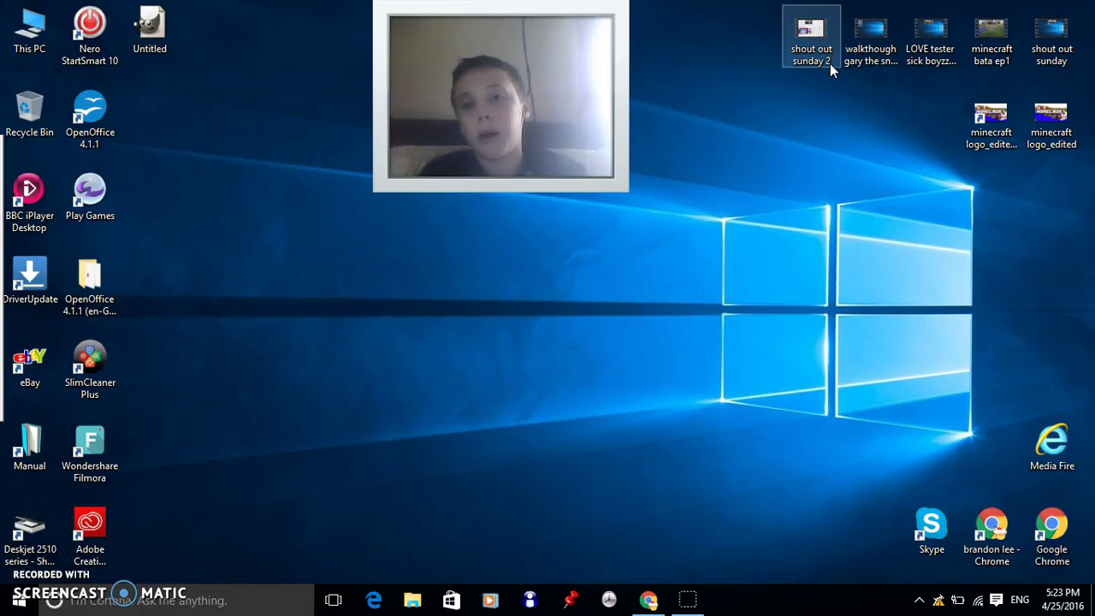
Select the walkthrough video files saved on the Windows desktop.
{"action": "left_click", "coordinate": [857, 57]}
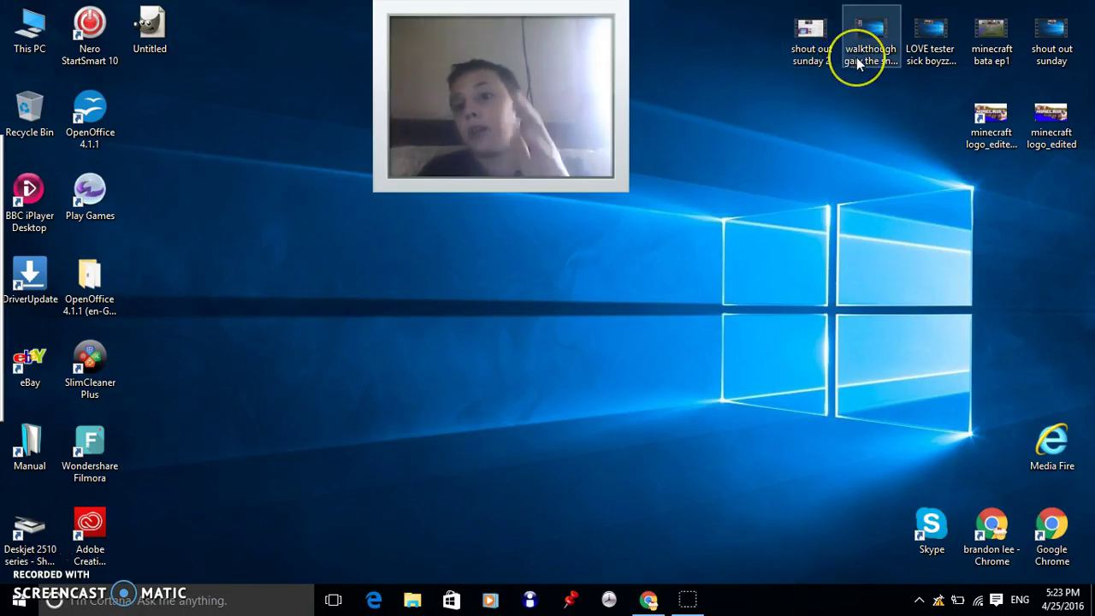
{"action": "left_click", "coordinate": [915, 48]}
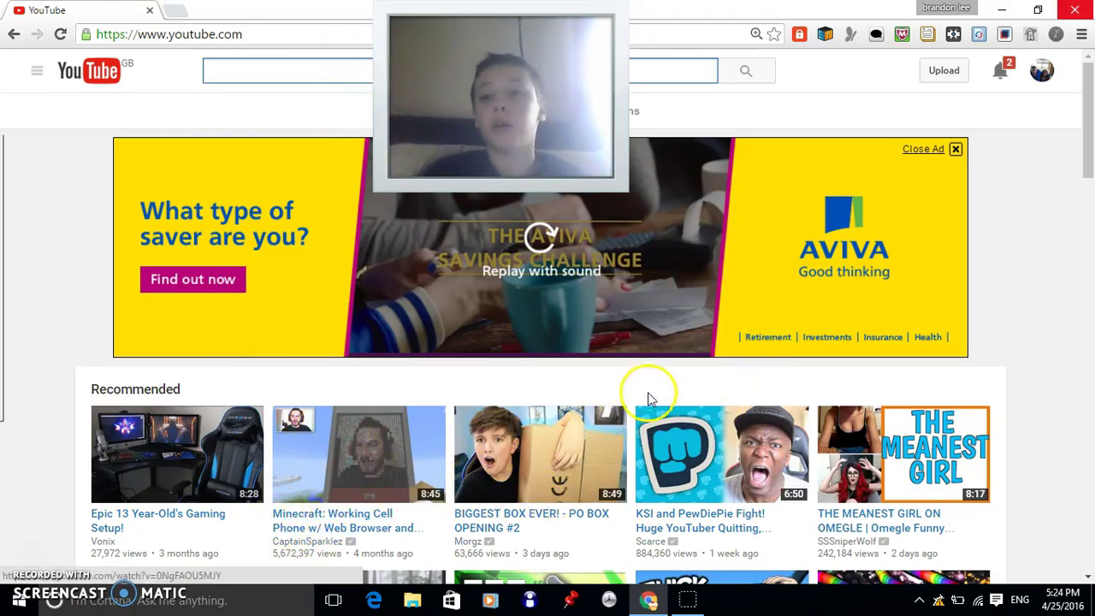
Go from the avatar menu to channel settings and list all the account's channels.
{"action": "left_click", "coordinate": [1042, 70]}
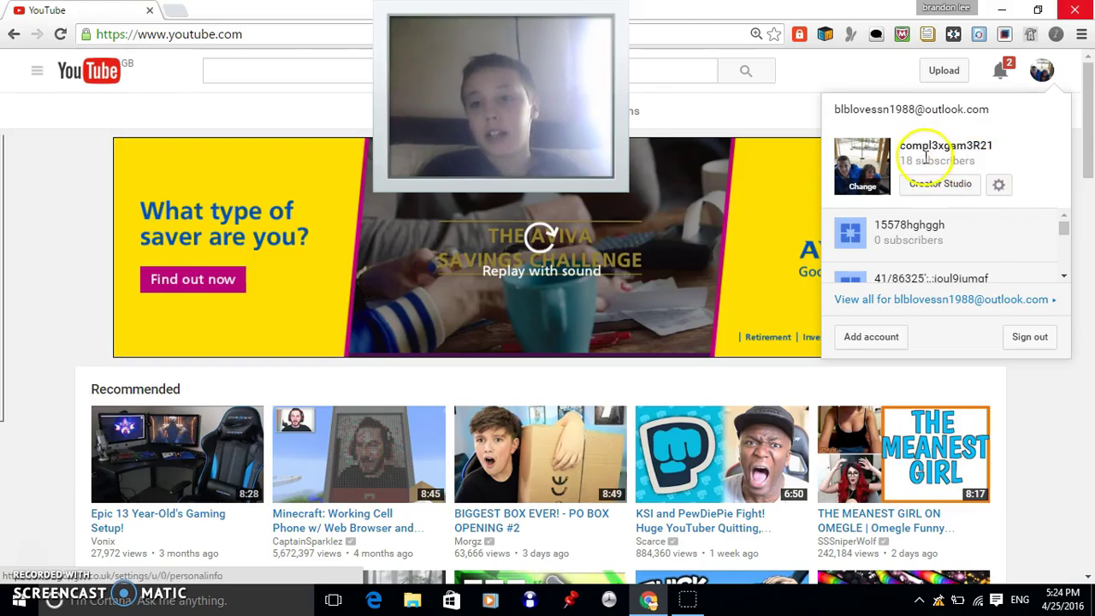
{"action": "left_click", "coordinate": [998, 184]}
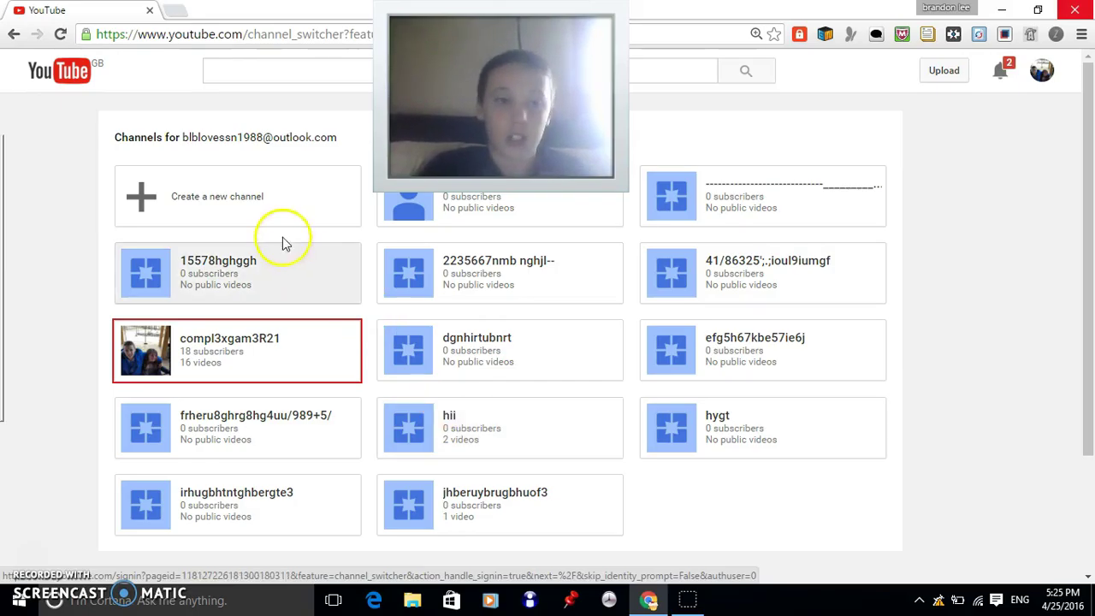
{"action": "left_click", "coordinate": [293, 183]}
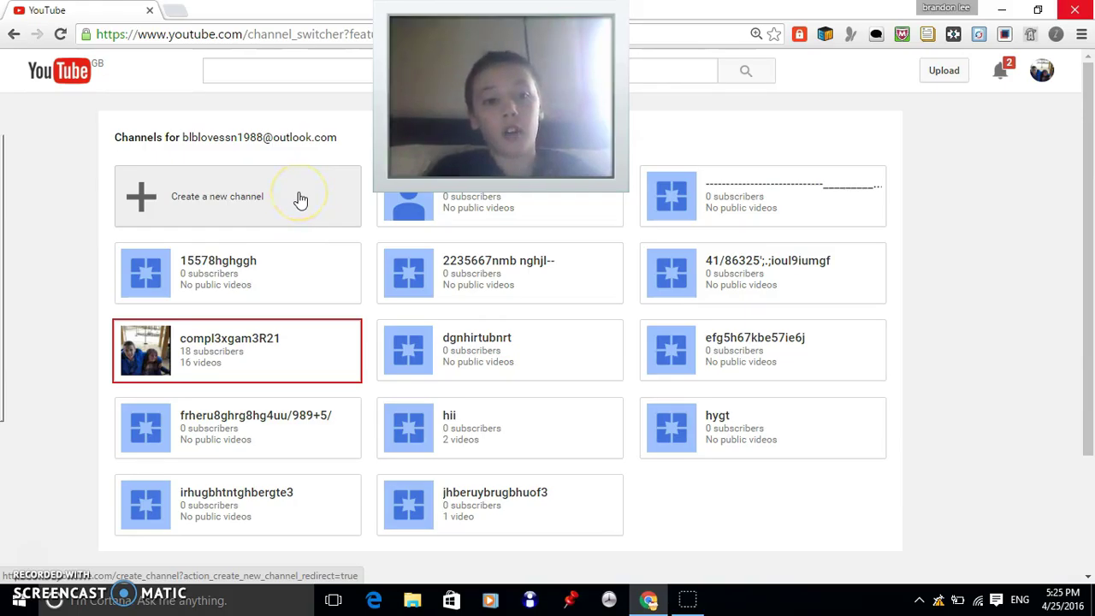
Start a new channel and enter the name 'hibromynameisjoe!!'.
{"action": "left_click", "coordinate": [300, 199]}
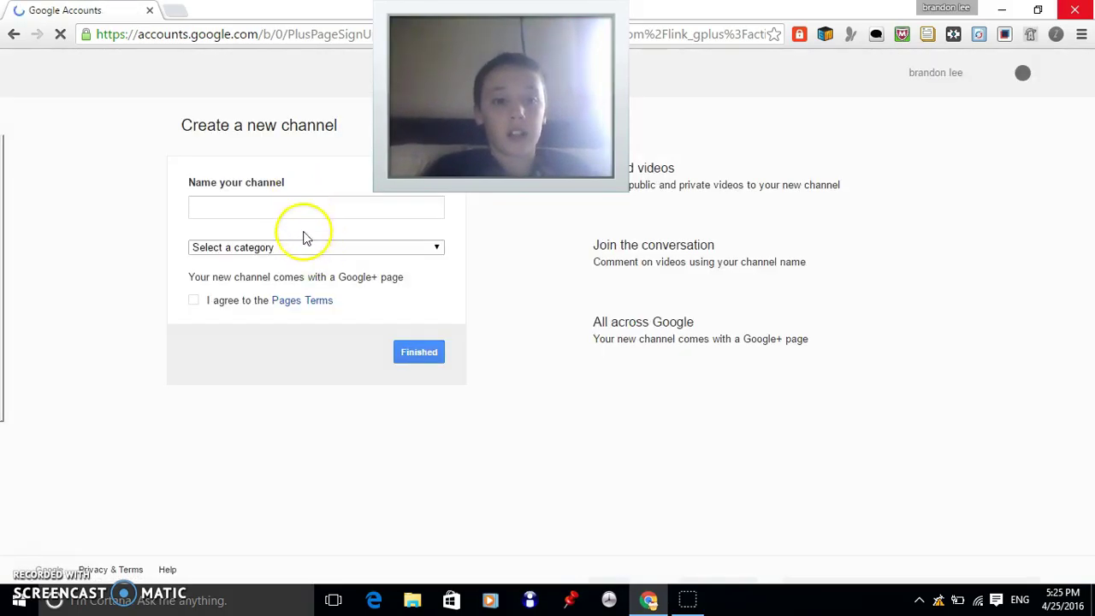
{"action": "left_click", "coordinate": [298, 212]}
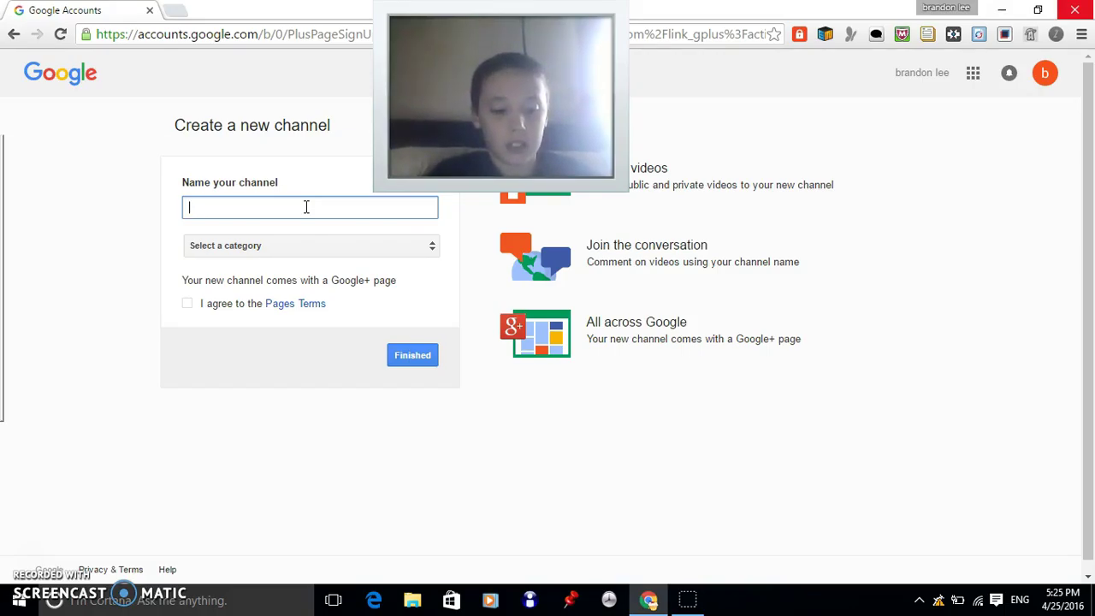
{"action": "type", "text": "hibromynameisjoe"}
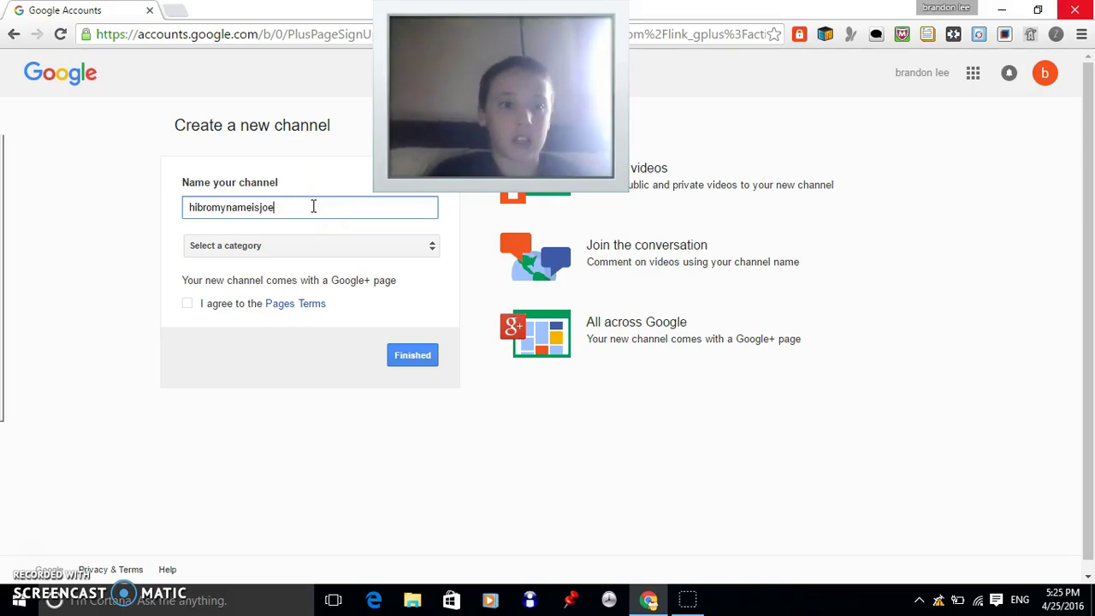
{"action": "left_click", "coordinate": [296, 220]}
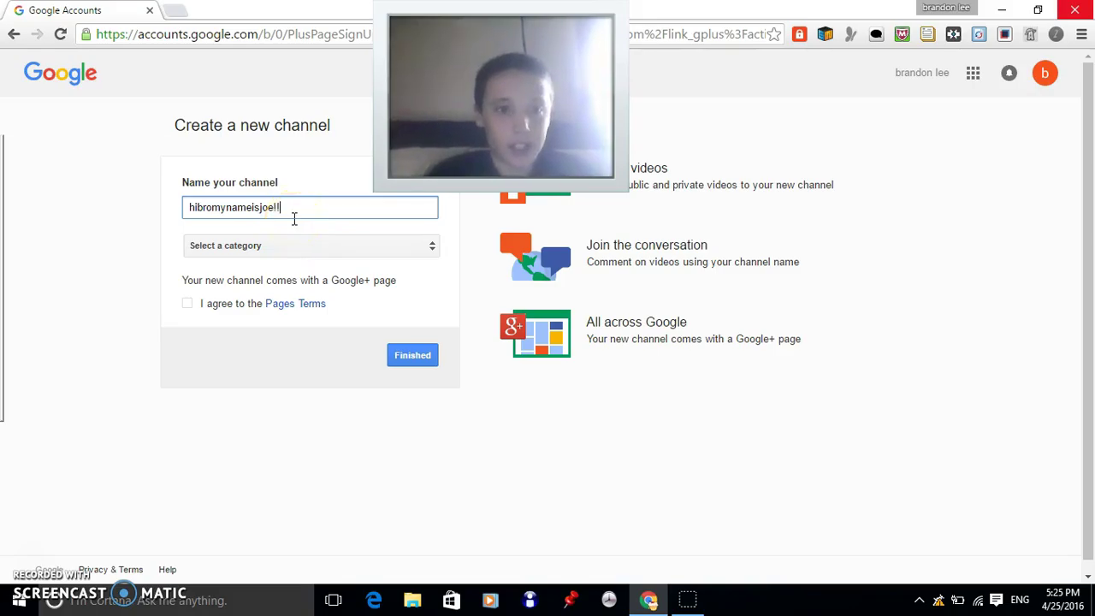
Choose the Product or Brand category, accept the Pages Terms, and submit the form.
{"action": "left_click", "coordinate": [275, 245]}
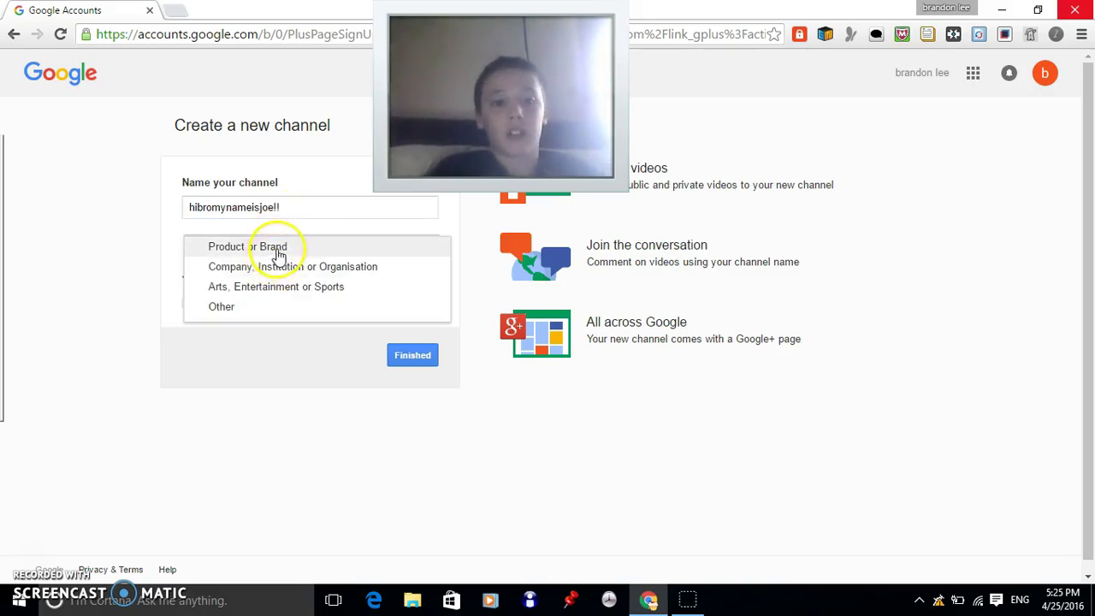
{"action": "left_click", "coordinate": [277, 250]}
{"action": "left_click", "coordinate": [190, 306]}
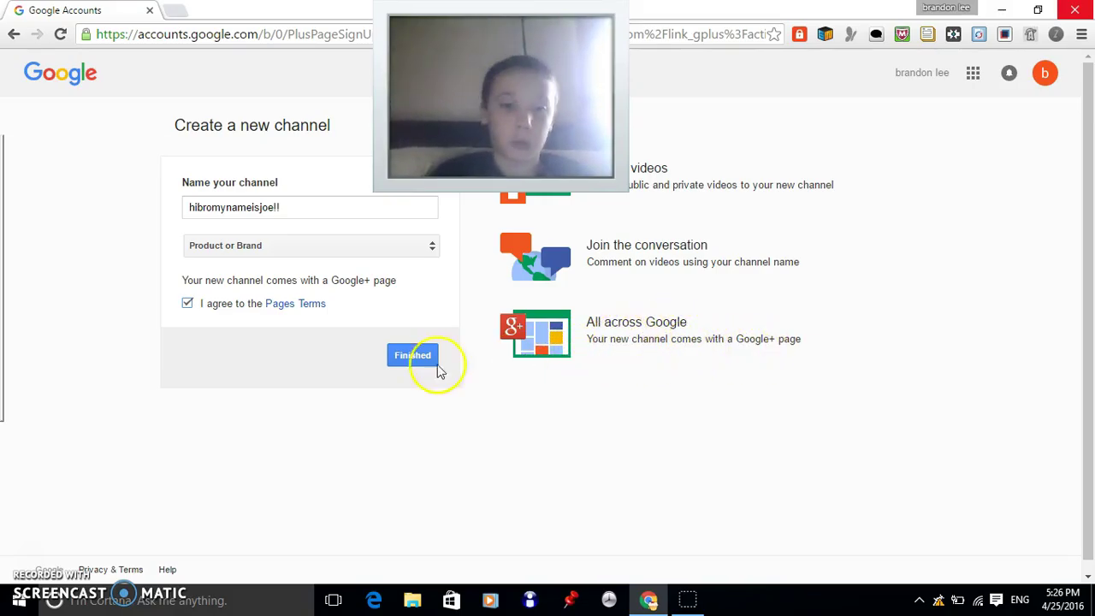
{"action": "left_click", "coordinate": [411, 364]}
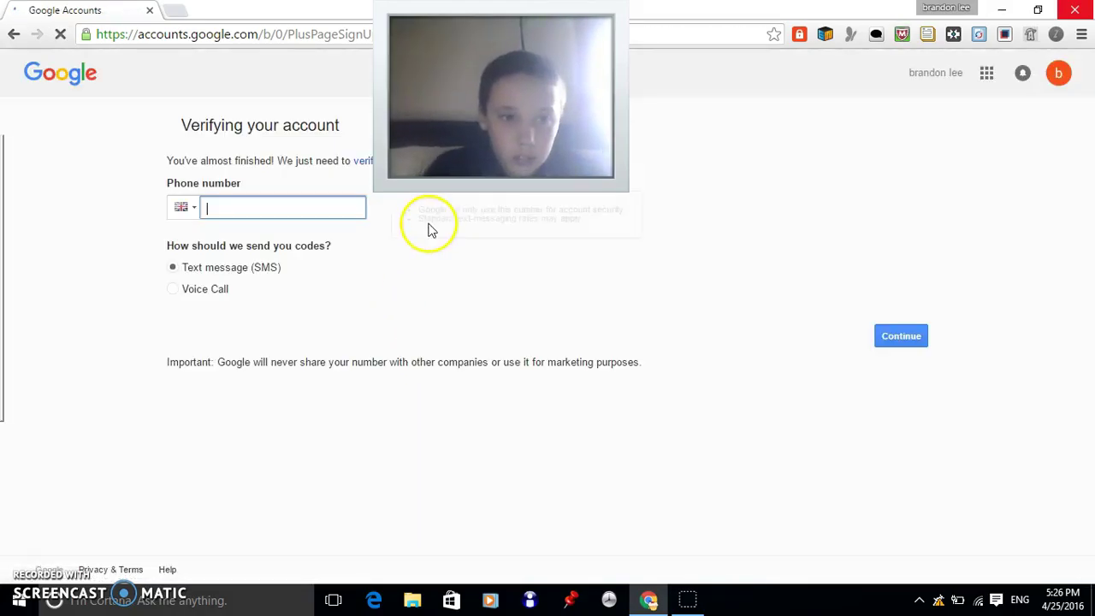
Leave phone verification without a number and return to the channel list.
{"action": "left_click", "coordinate": [318, 202]}
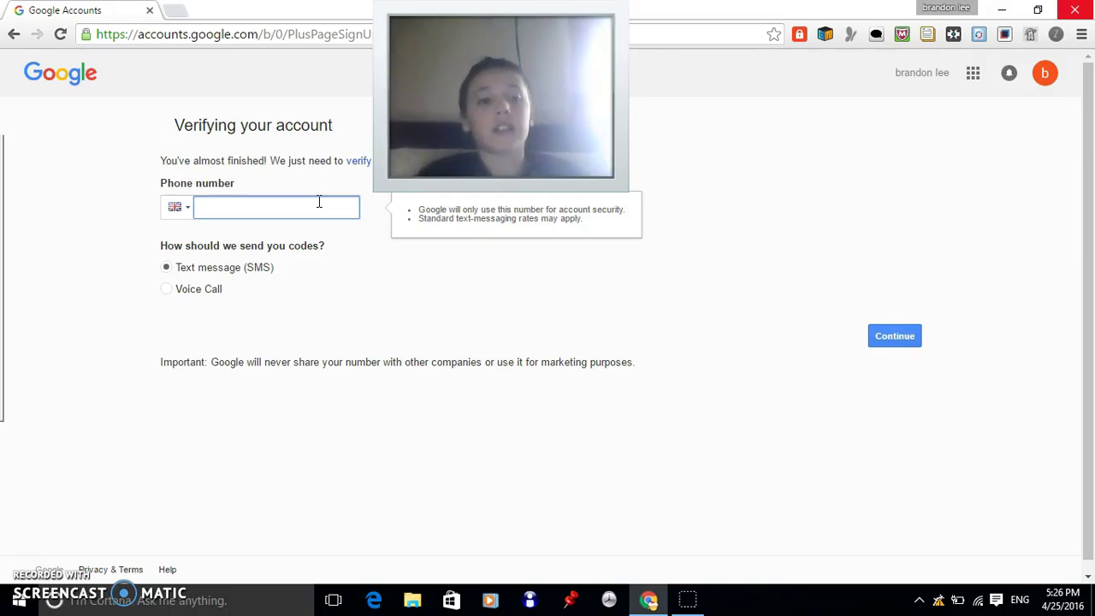
{"action": "left_click", "coordinate": [13, 41]}
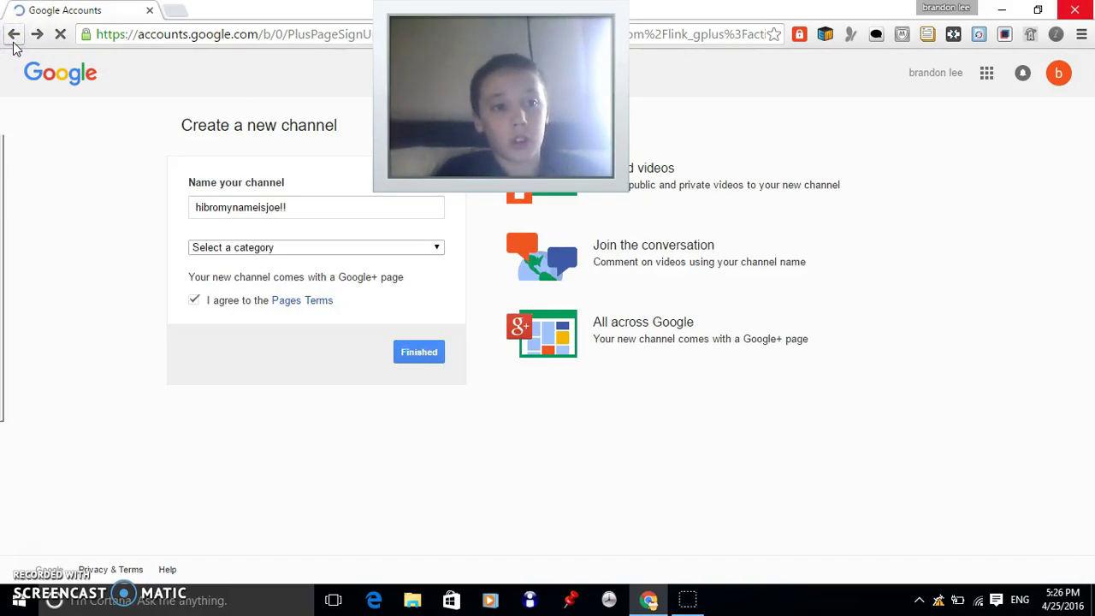
{"action": "left_click", "coordinate": [13, 35]}
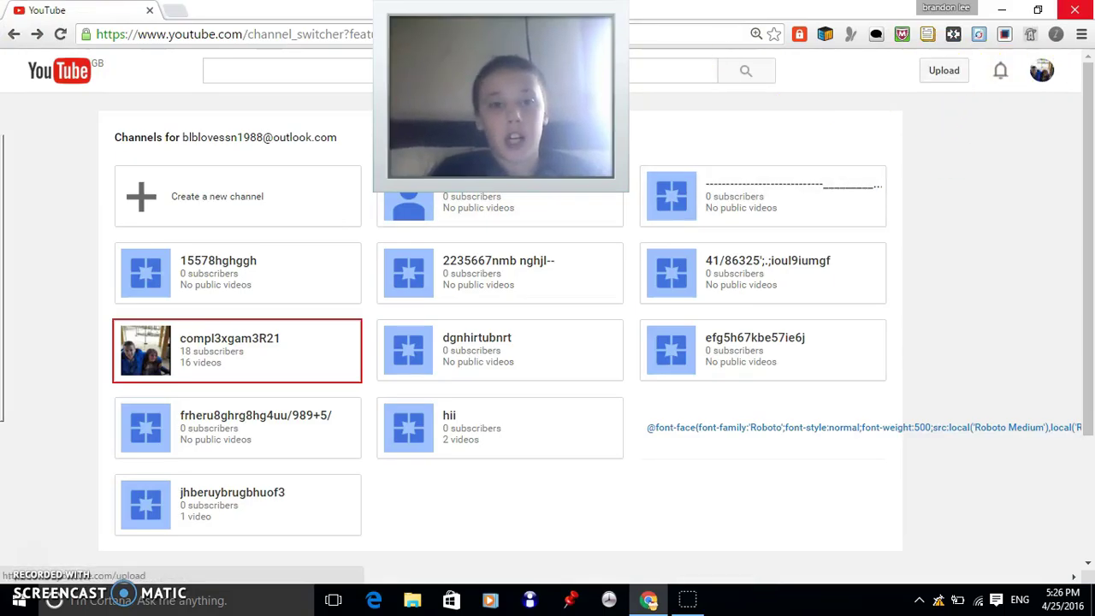
Search YouTube for the existing channel compl3xgam3R21.
{"action": "left_click", "coordinate": [1040, 74]}
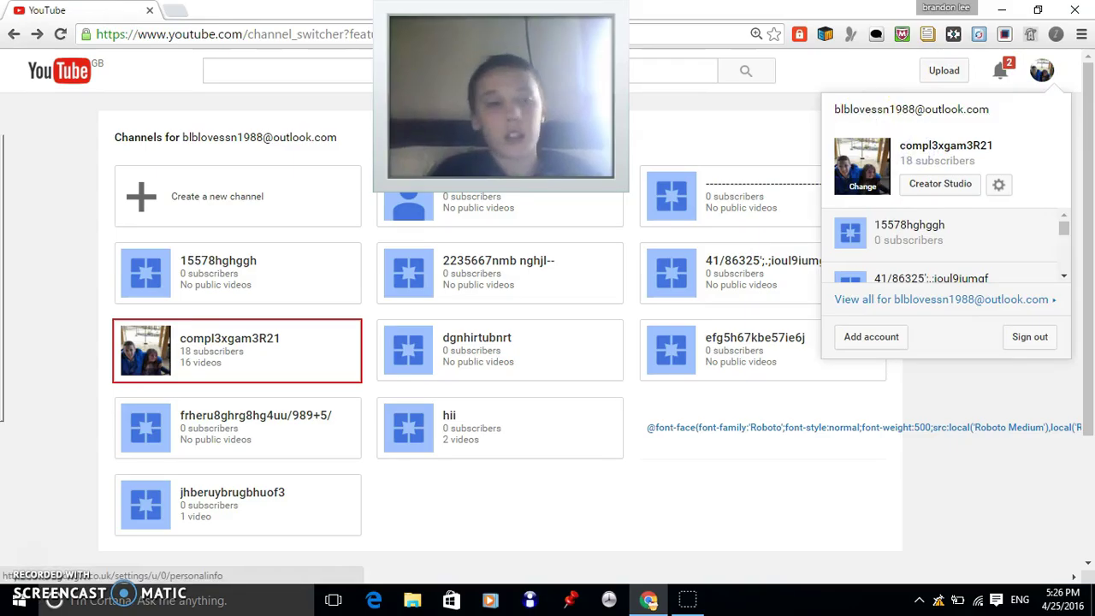
{"action": "left_click", "coordinate": [49, 107]}
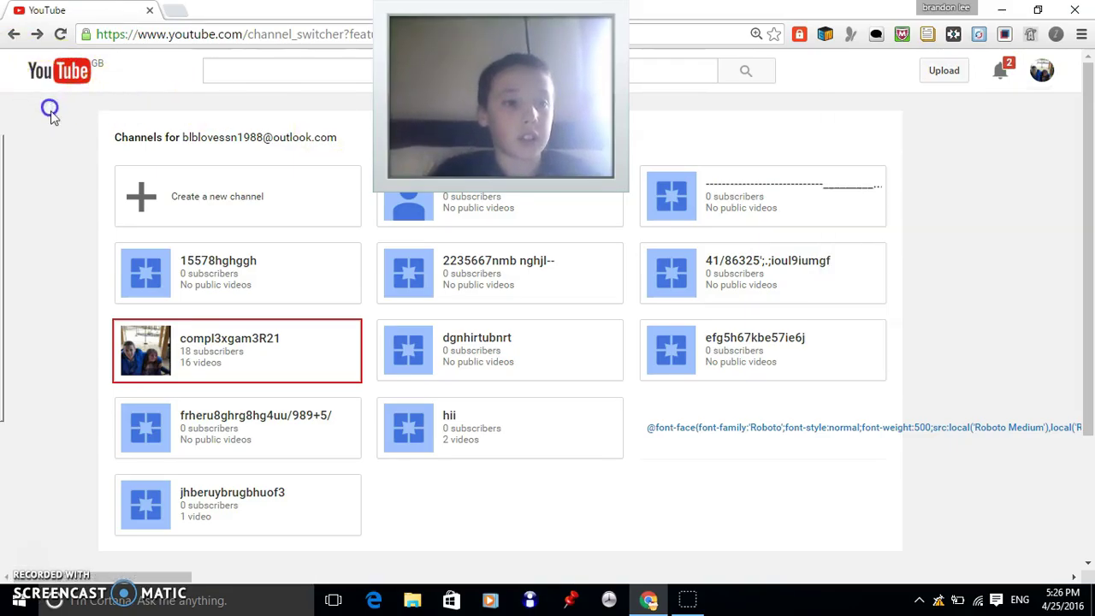
{"action": "left_click", "coordinate": [244, 77]}
{"action": "type", "text": "com"}
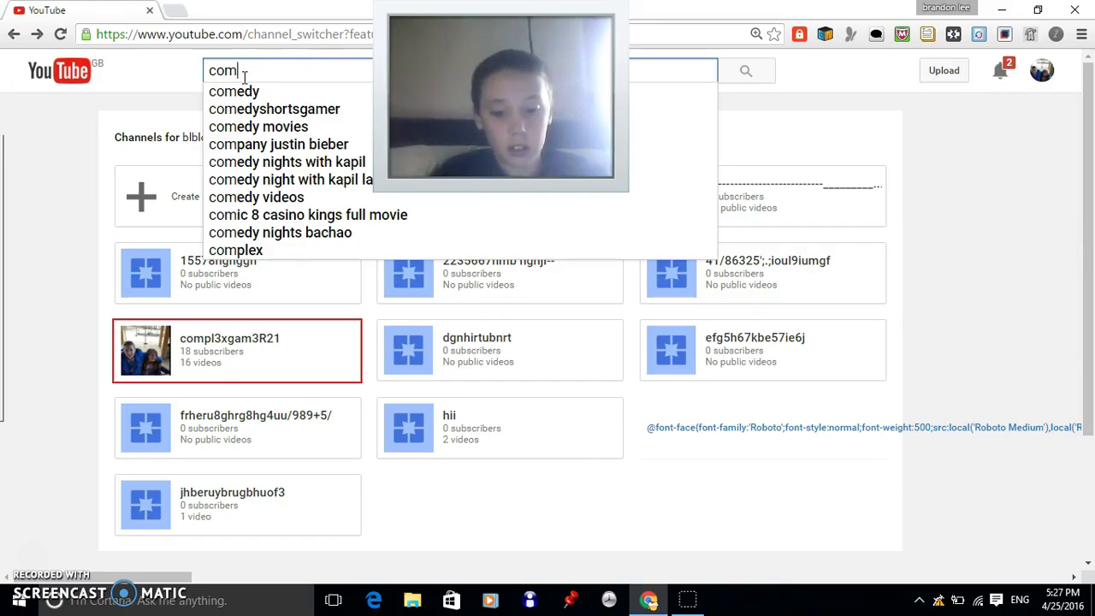
{"action": "type", "text": "pl3"}
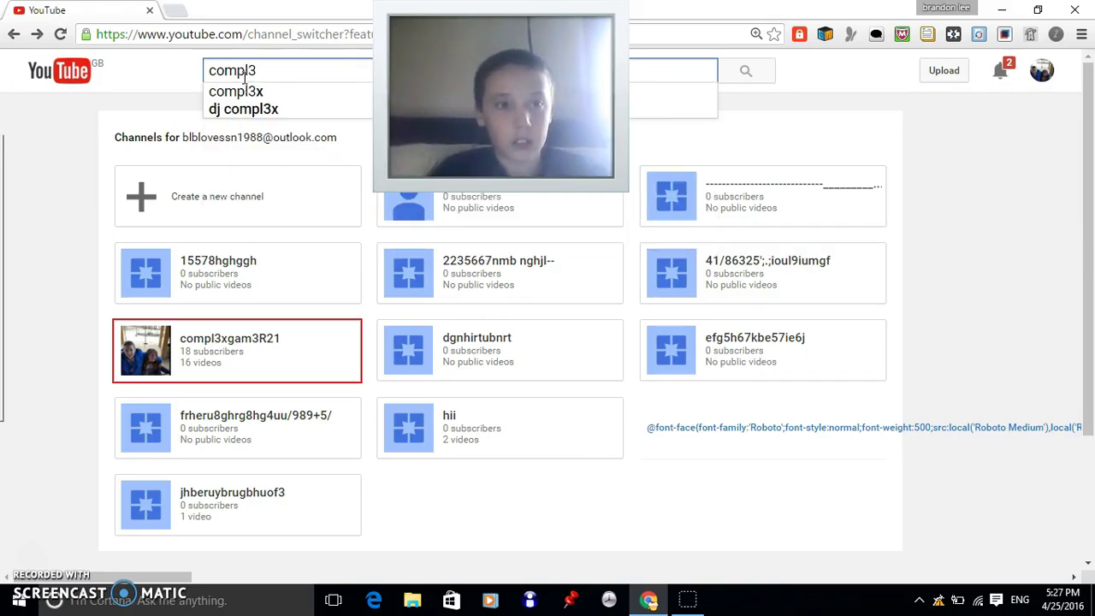
{"action": "left_click", "coordinate": [250, 29]}
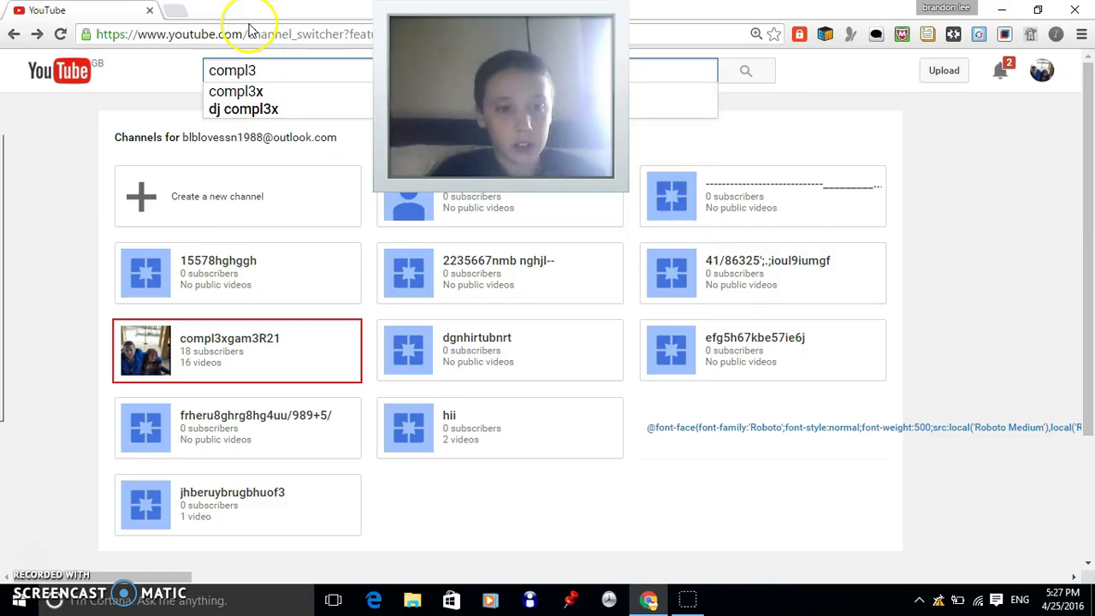
{"action": "type", "text": "gam3R21"}
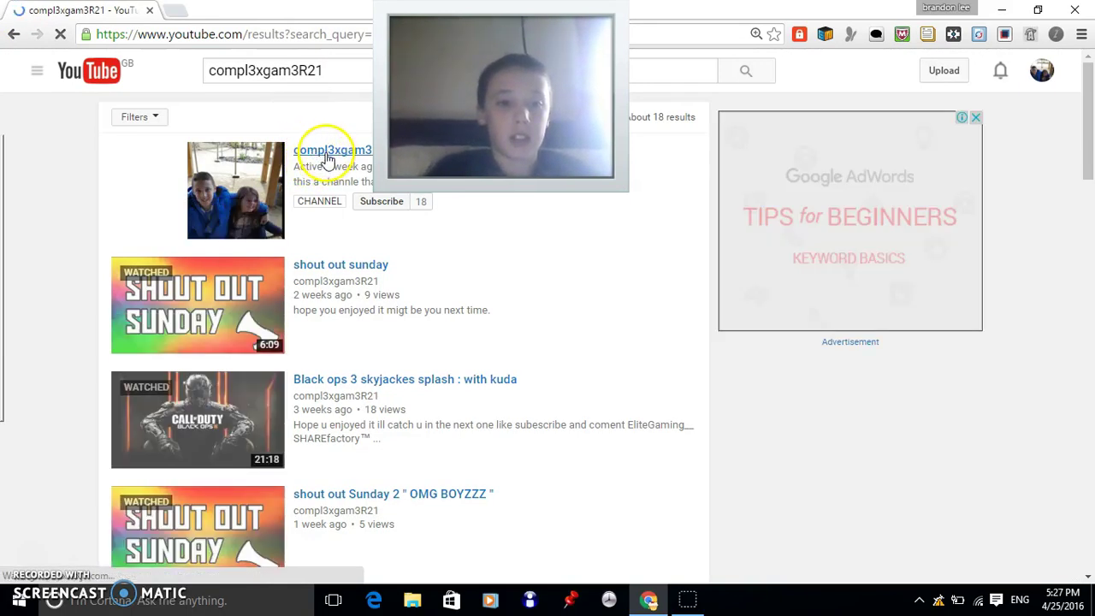
Open the compl3xgam3R21 channel page and switch to its Videos tab.
{"action": "left_click", "coordinate": [328, 158]}
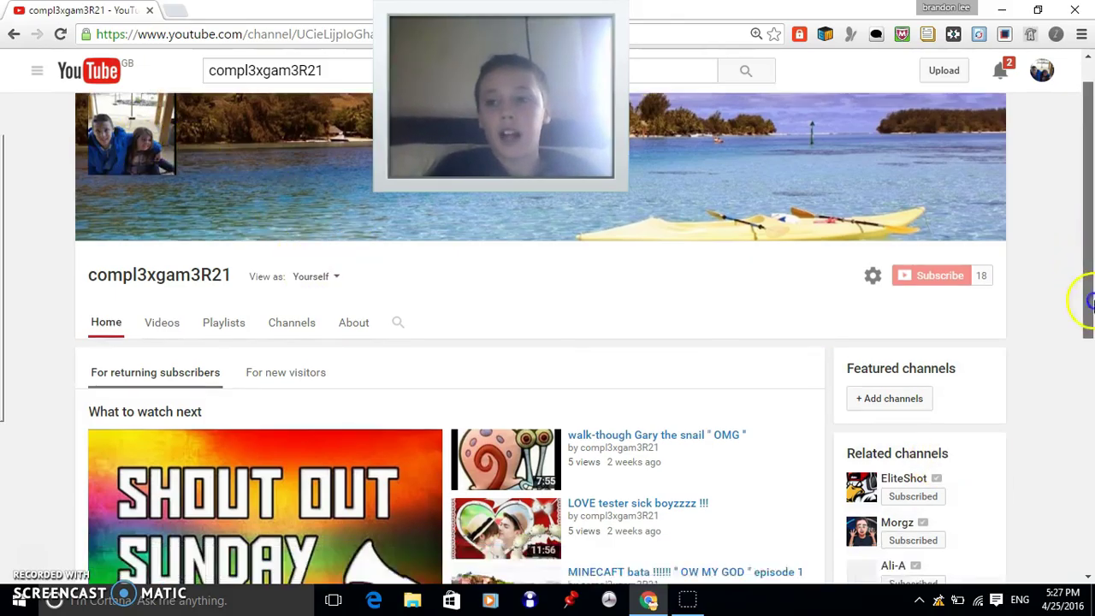
{"action": "left_click_drag", "start_coordinate": [1093, 239], "coordinate": [1088, 368]}
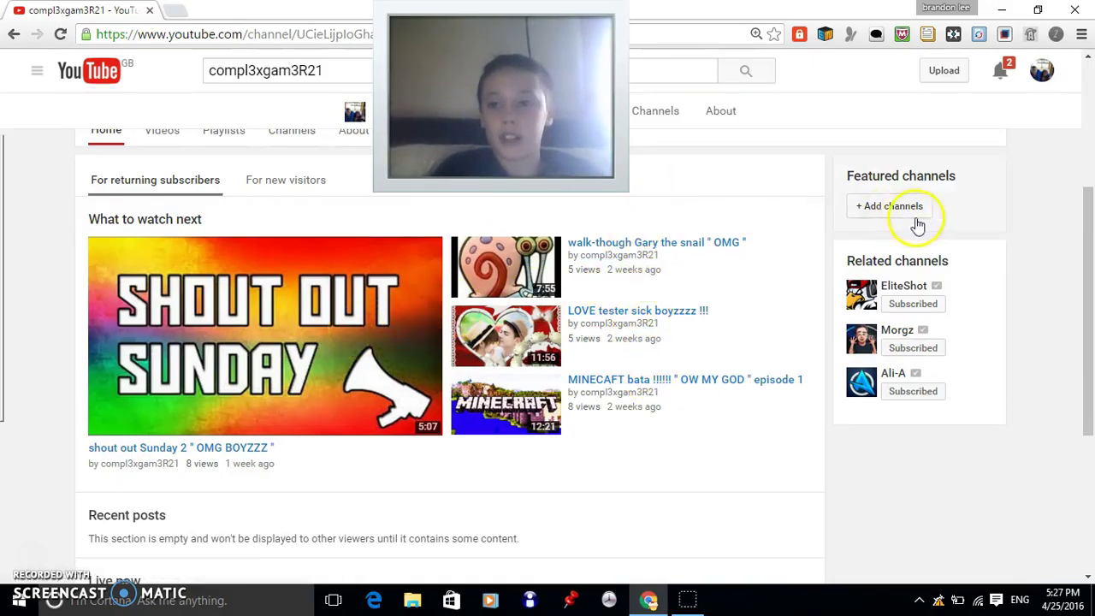
{"action": "left_click_drag", "start_coordinate": [1088, 265], "coordinate": [1089, 240]}
{"action": "left_click", "coordinate": [162, 154]}
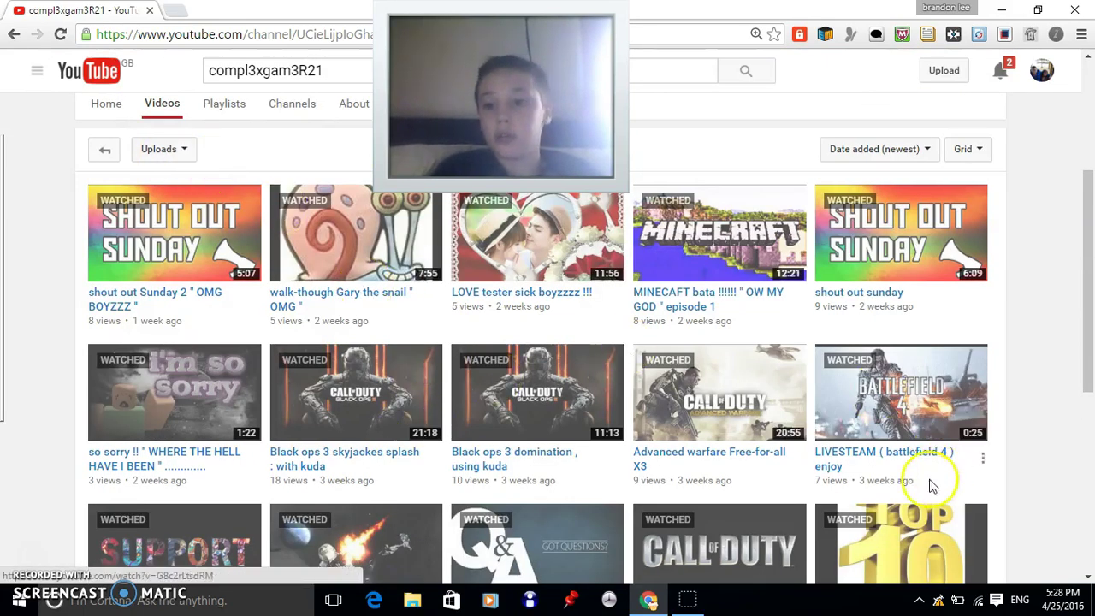
Step through the channel's Playlists and Channels tabs, ending on About.
{"action": "left_click", "coordinate": [222, 106]}
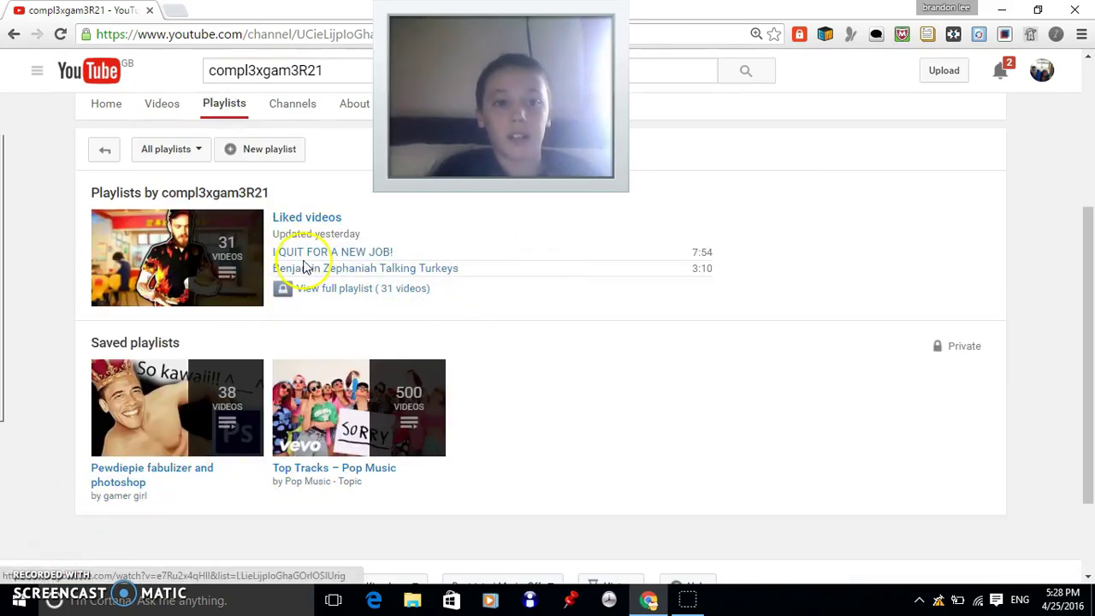
{"action": "left_click", "coordinate": [291, 105]}
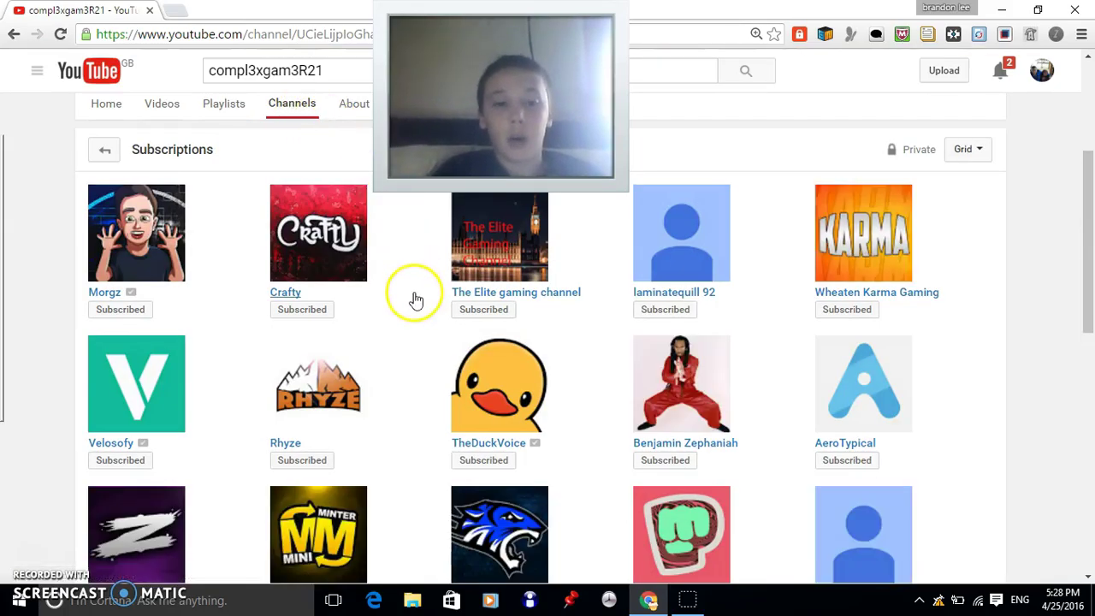
{"action": "left_click", "coordinate": [358, 106]}
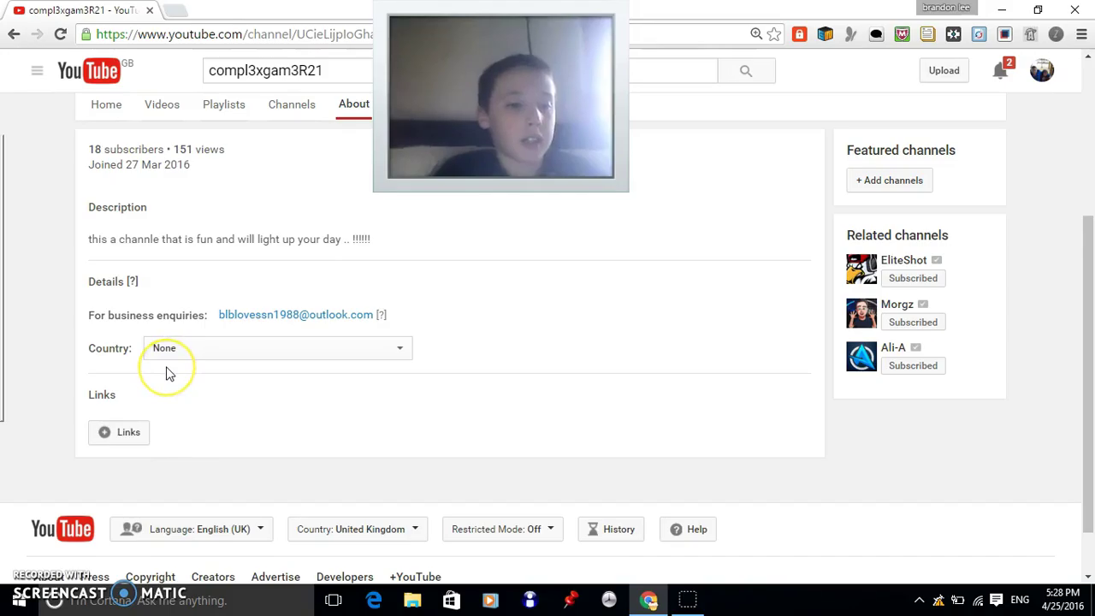
{"action": "left_click", "coordinate": [115, 435]}
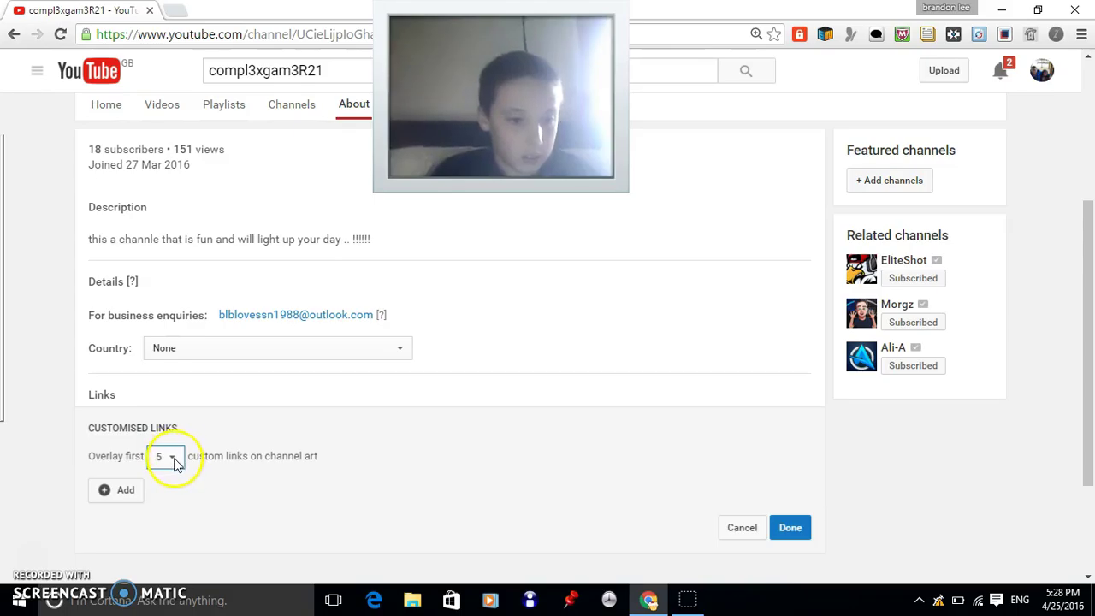
{"action": "left_click", "coordinate": [118, 491]}
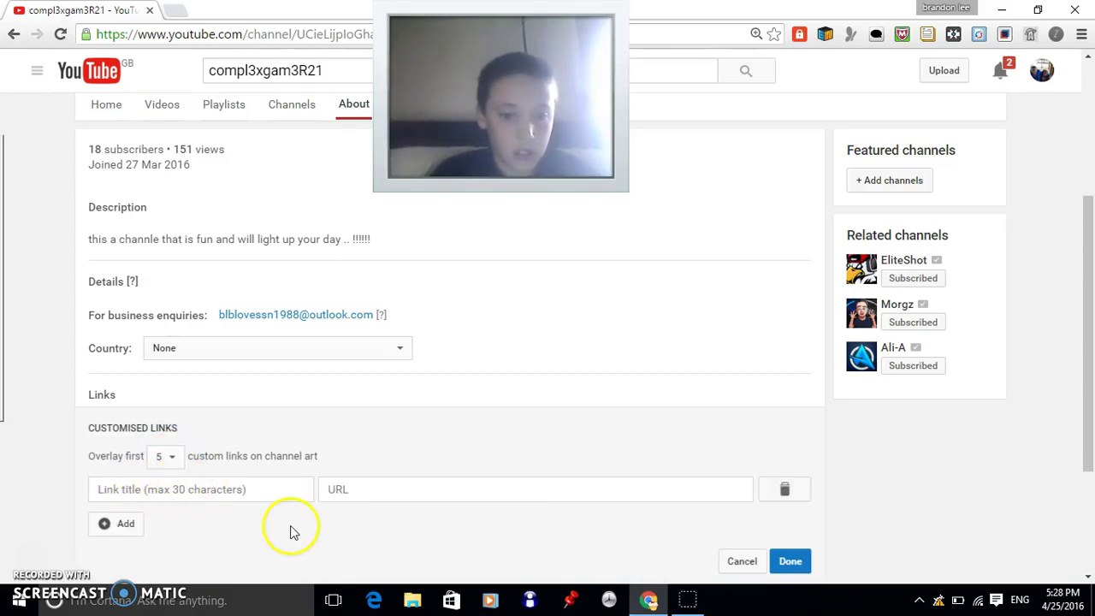
{"action": "left_click", "coordinate": [742, 561]}
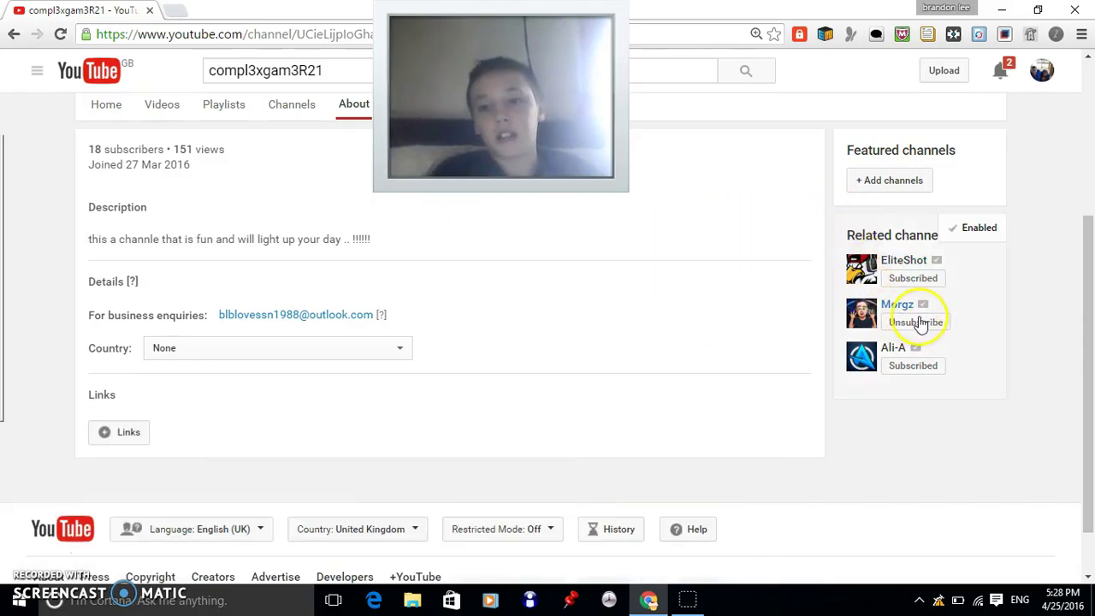
{"action": "left_click_drag", "start_coordinate": [1083, 359], "coordinate": [1084, 295]}
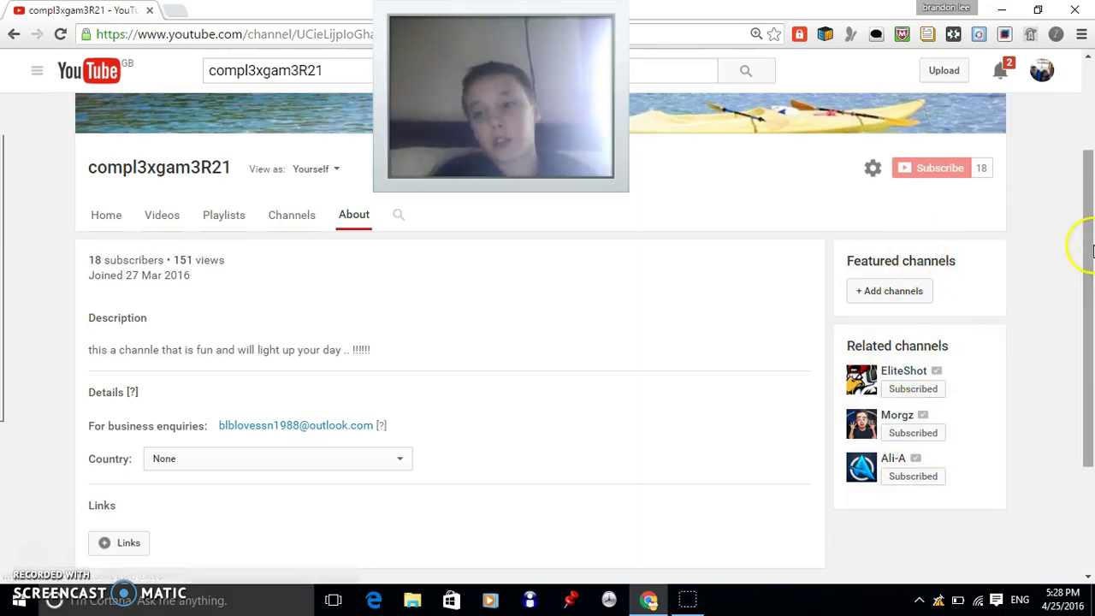
{"action": "scroll", "coordinate": [1087, 246], "scroll_direction": "up", "scroll_amount": 1}
{"action": "left_click_drag", "start_coordinate": [1087, 244], "coordinate": [1090, 248]}
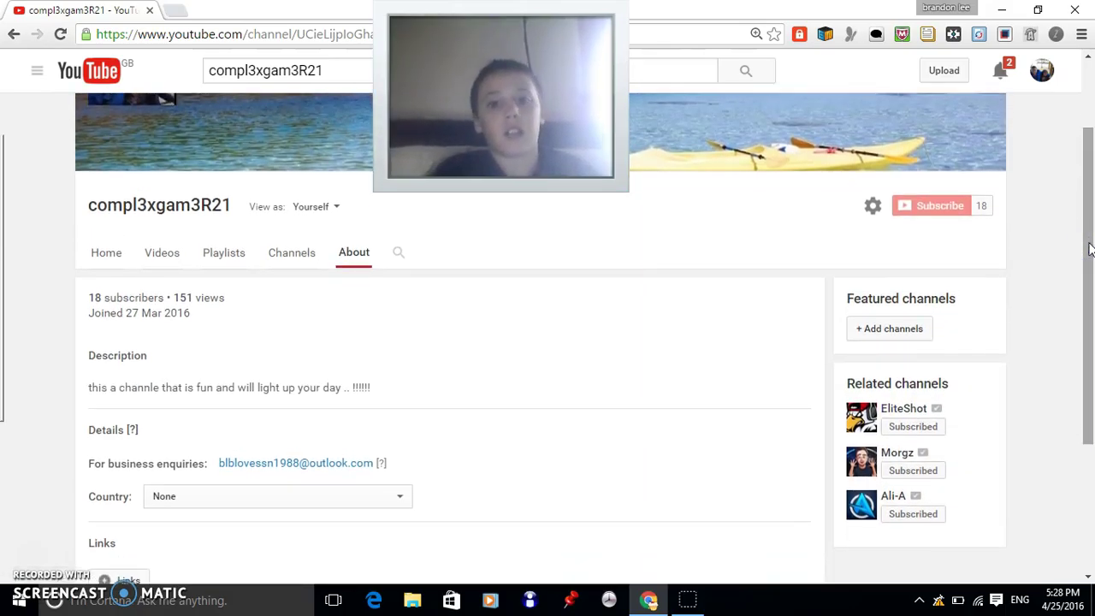
{"action": "left_click", "coordinate": [870, 328]}
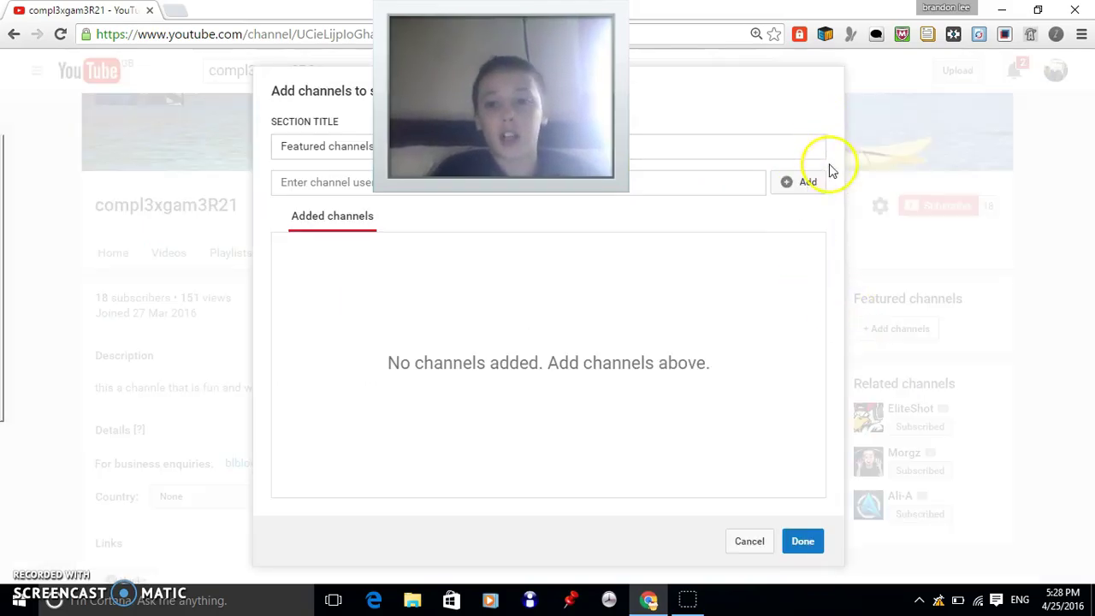
{"action": "left_click", "coordinate": [753, 543]}
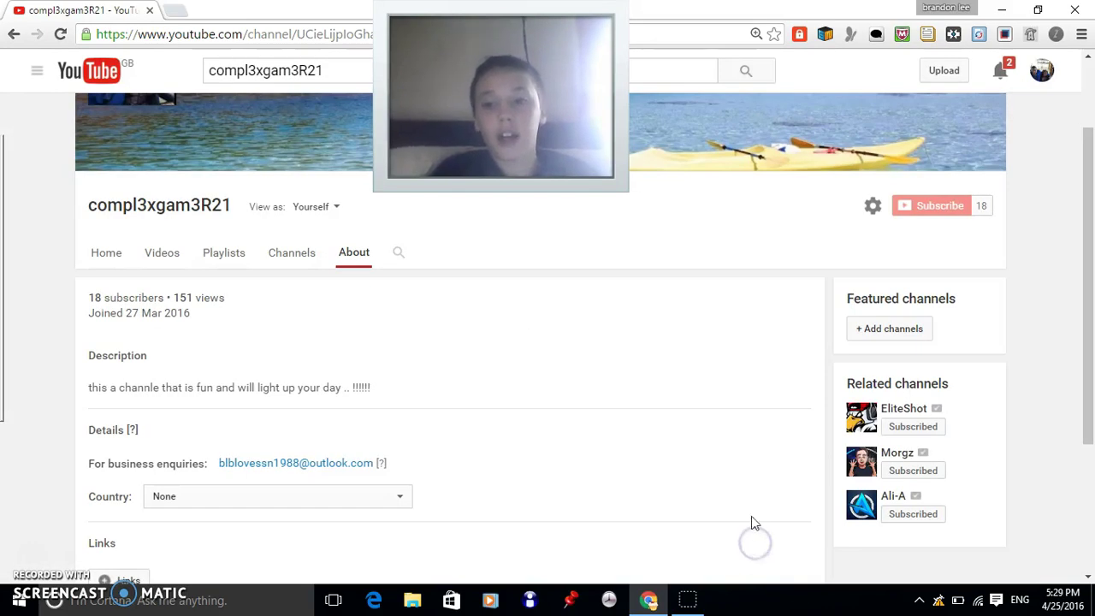
{"action": "left_click", "coordinate": [933, 212]}
{"action": "left_click", "coordinate": [948, 212]}
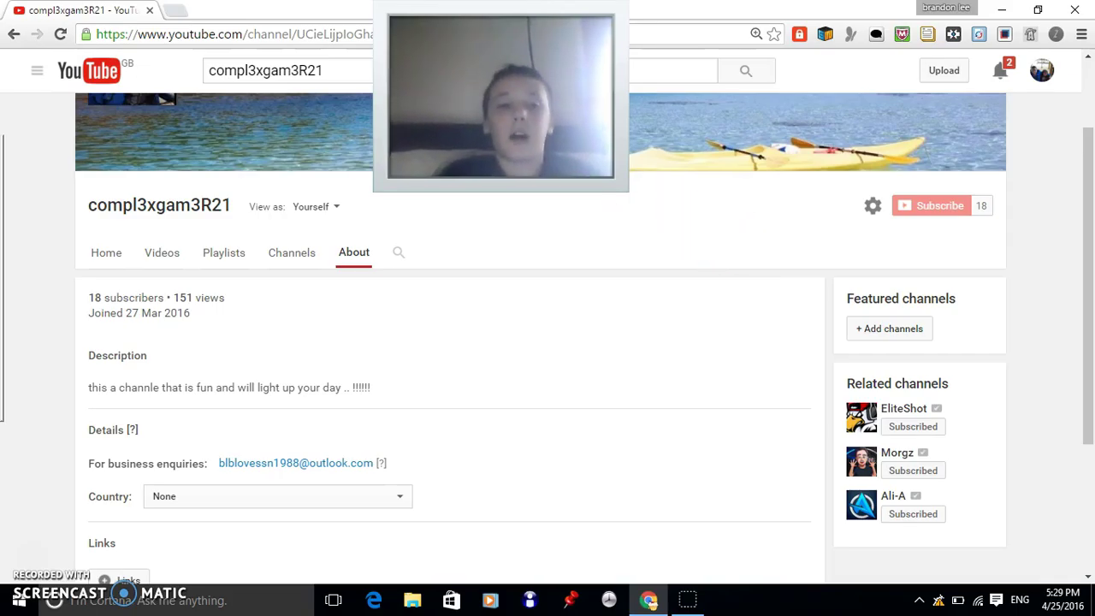
Set View as to Returning subscriber and show the channel's Home tab.
{"action": "left_click", "coordinate": [329, 207]}
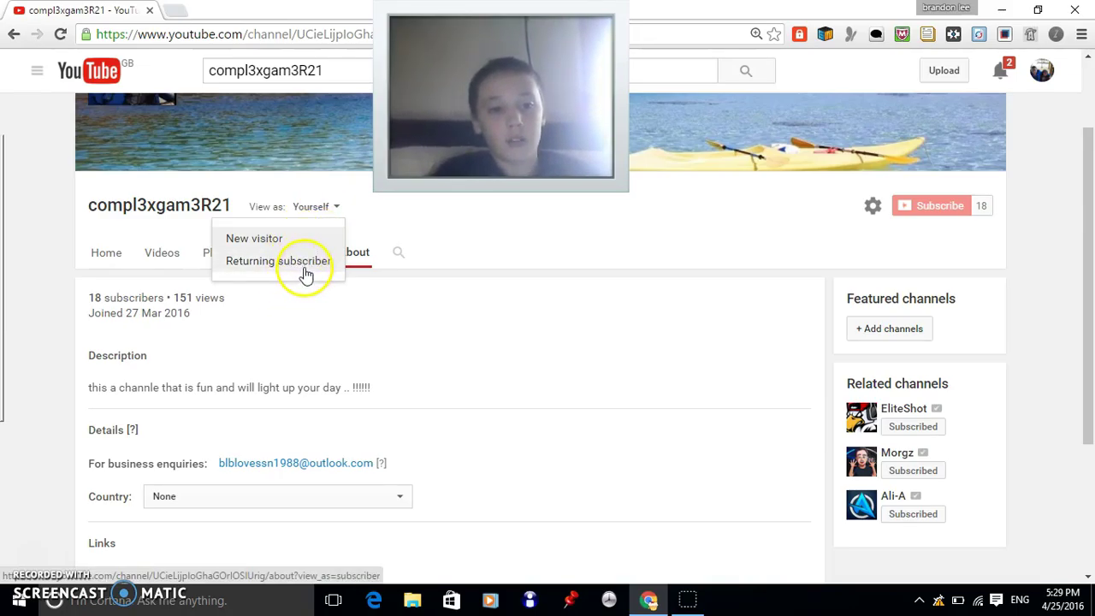
{"action": "left_click", "coordinate": [306, 261]}
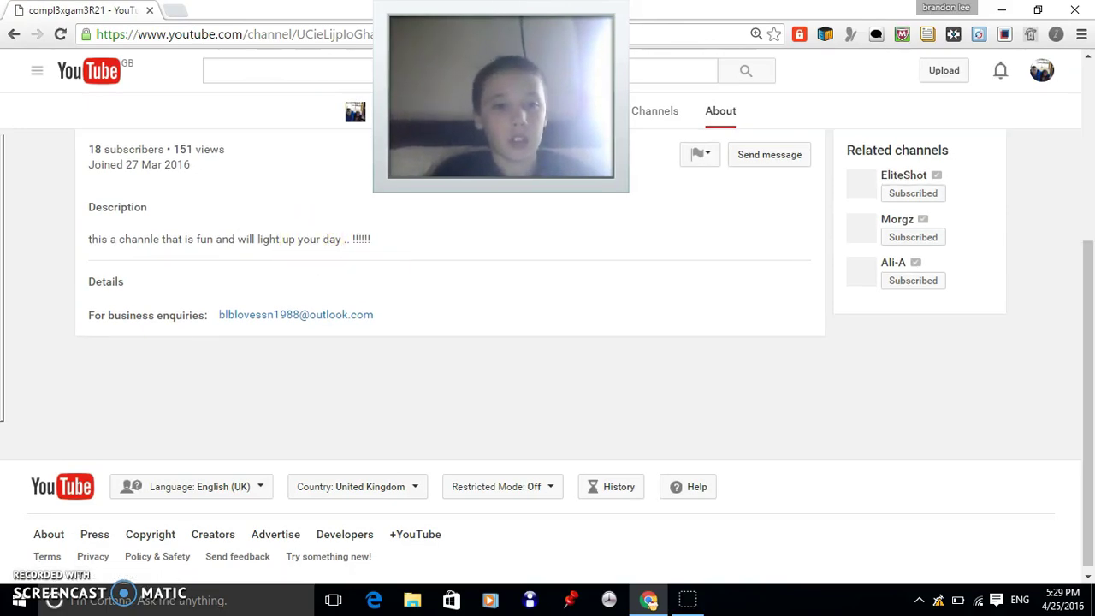
{"action": "left_click_drag", "start_coordinate": [1080, 303], "coordinate": [1089, 202]}
{"action": "left_click", "coordinate": [109, 225]}
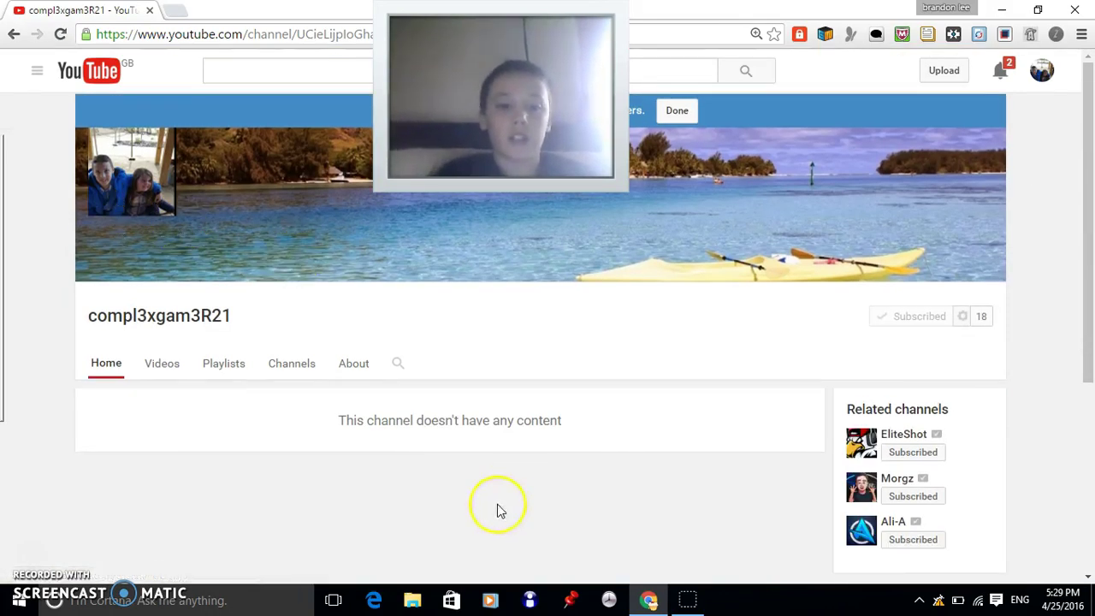
Show the Videos tab in the subscriber preview and scroll through the uploads grid.
{"action": "left_click", "coordinate": [152, 370]}
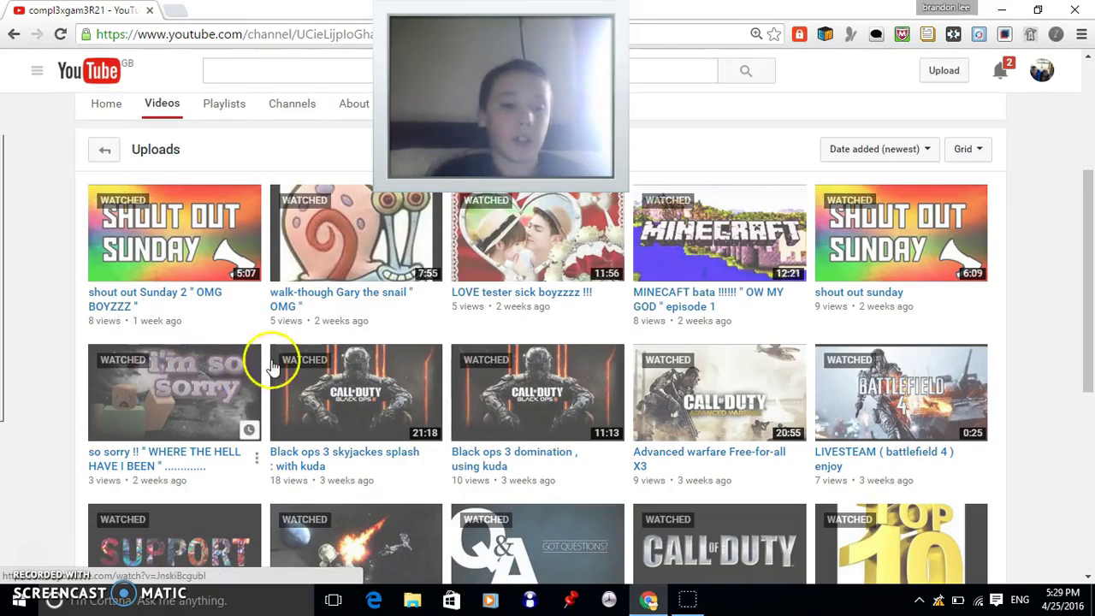
{"action": "mouse_move", "coordinate": [1091, 183]}
{"action": "left_mouse_down"}
{"action": "mouse_move", "coordinate": [1091, 246]}
{"action": "mouse_move", "coordinate": [1091, 205]}
{"action": "left_mouse_up"}
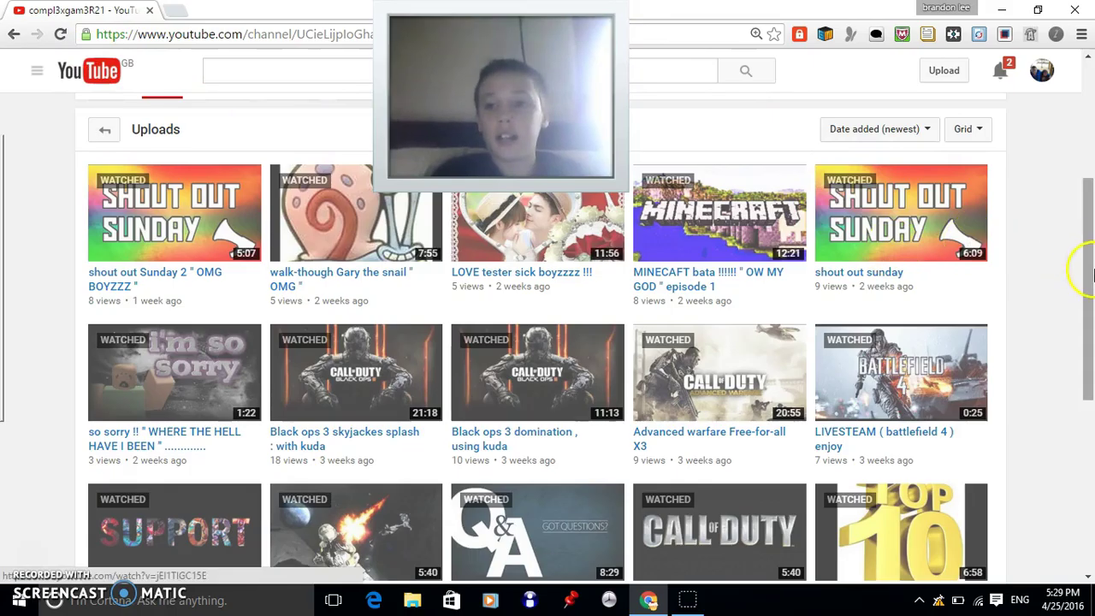
{"action": "scroll", "coordinate": [1086, 197], "scroll_direction": "up", "scroll_amount": 3}
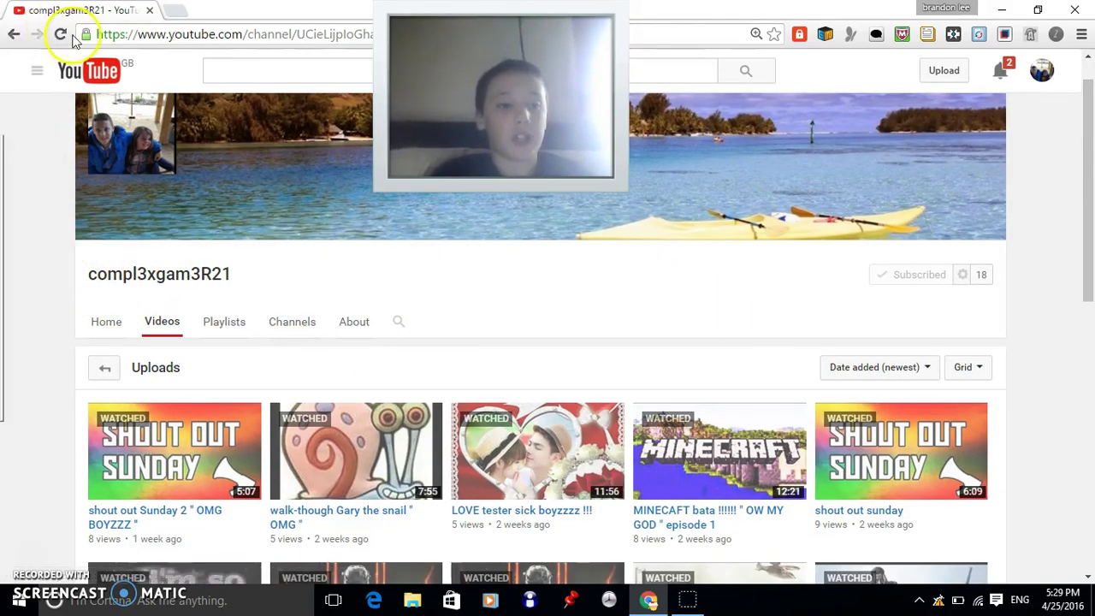
Minimize the Chrome window to reveal the desktop.
{"action": "left_click", "coordinate": [1002, 10]}
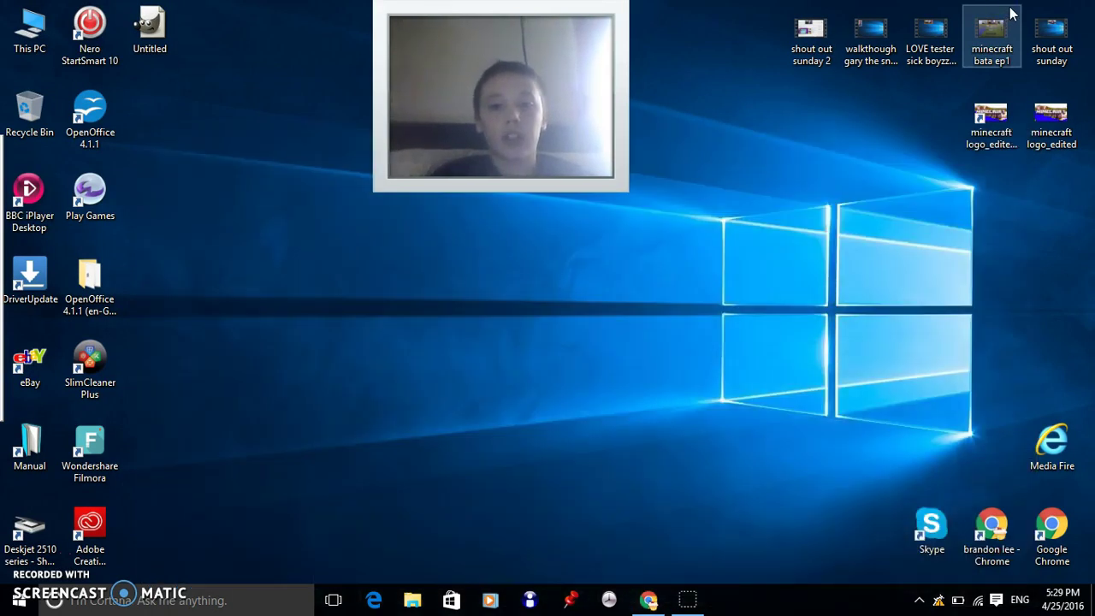